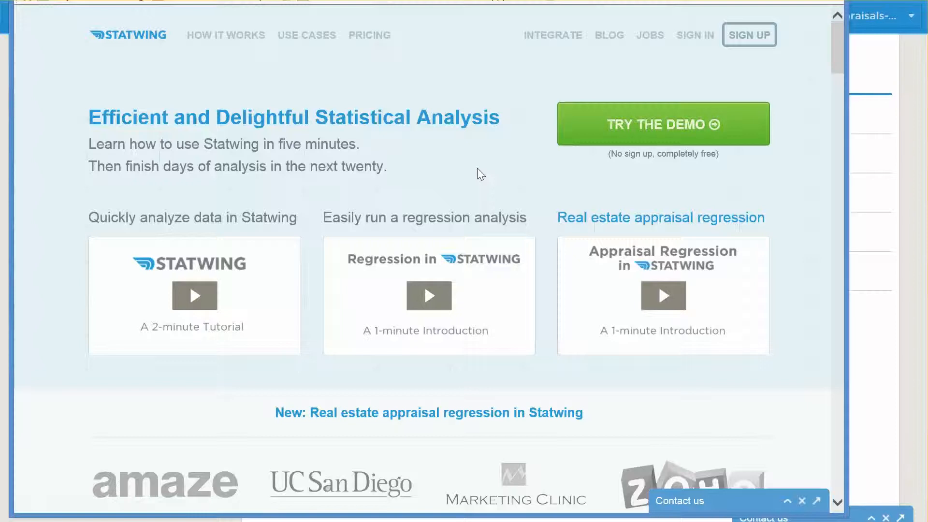
- Open the Statwing sign-up form and enter LONGTRIAL as the answer to how you heard about Statwing
click(752, 39)
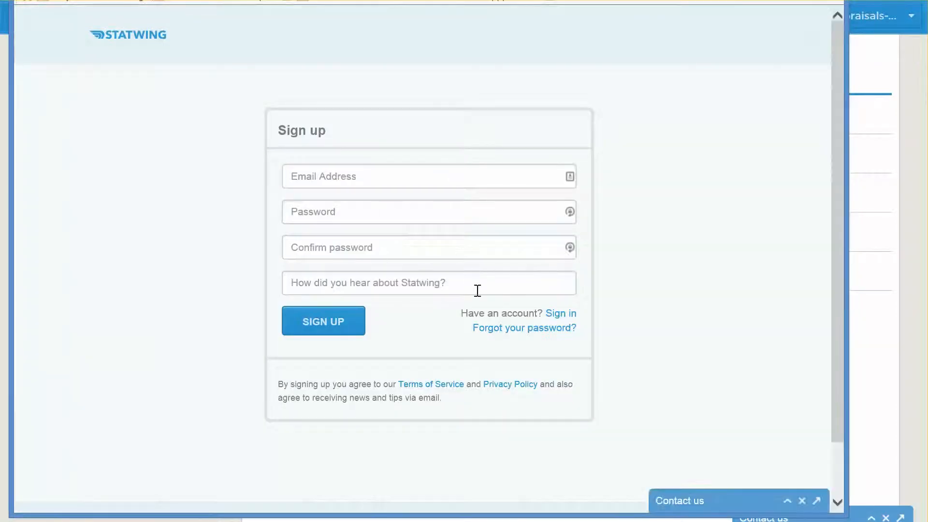
click(493, 290)
text(LONGTRIAL)
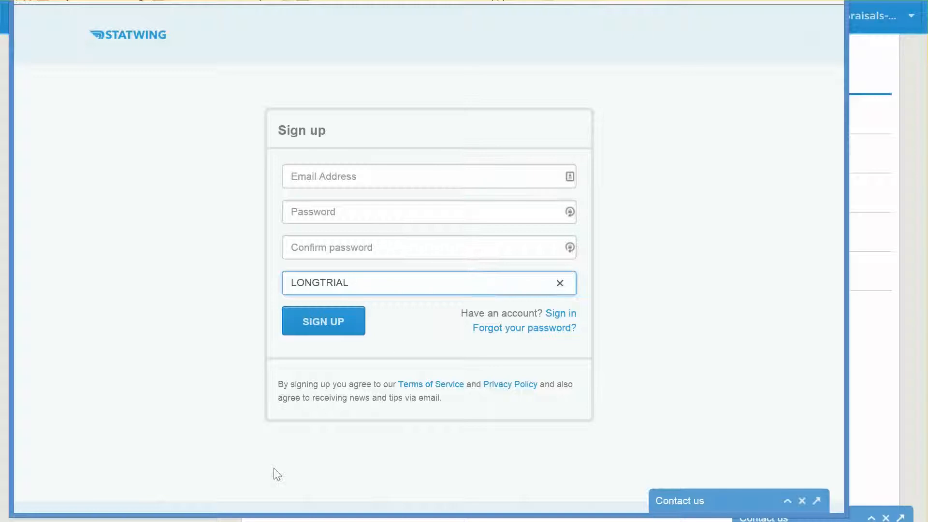
- Switch to the window with the dataset list and view the reupload options for the Neighborhood Trends & Stats dataset
mouse_move(211, 521)
click(211, 488)
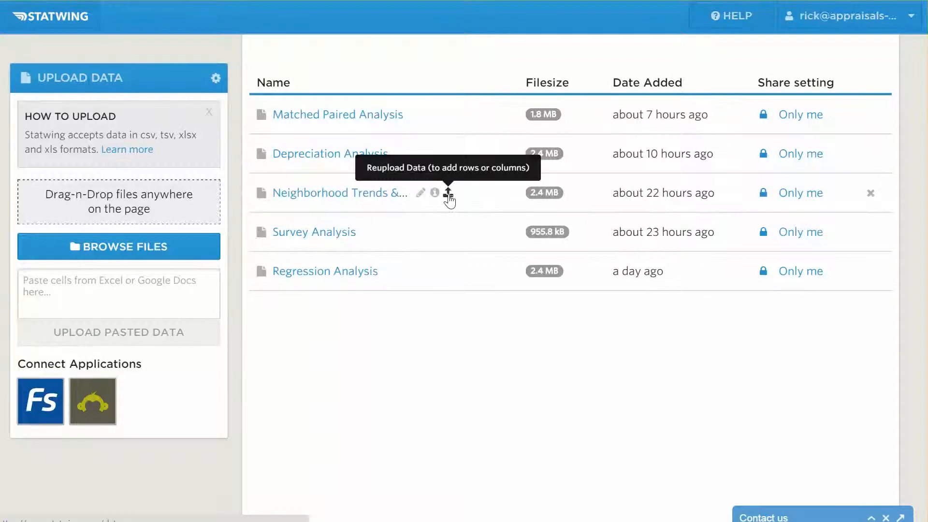
click(448, 194)
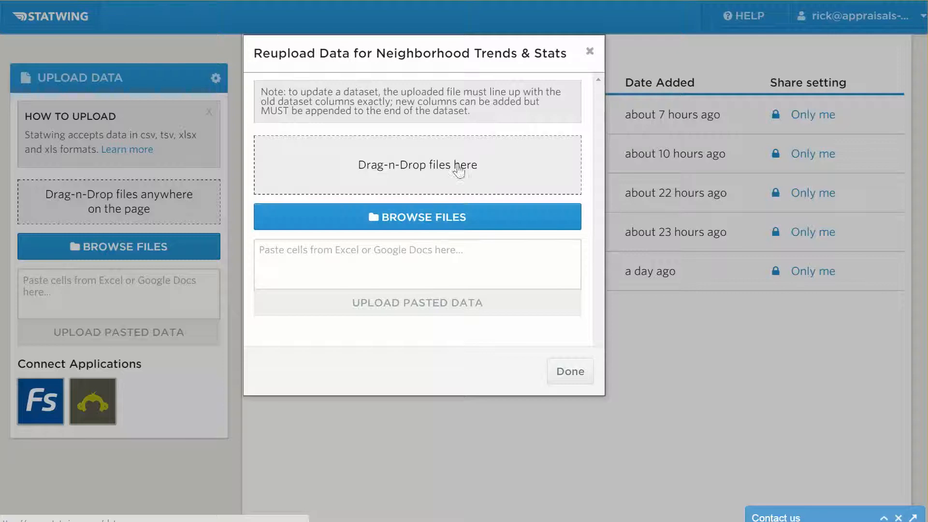
click(340, 255)
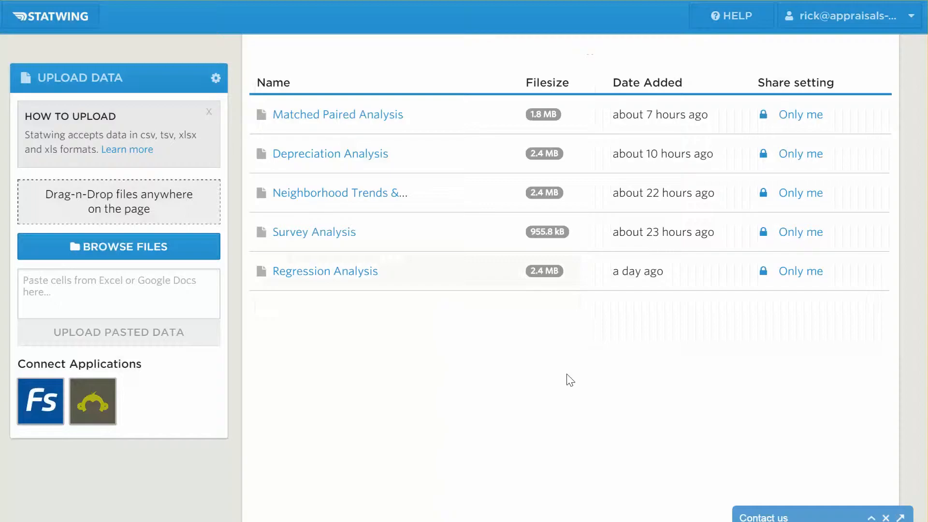
click(569, 373)
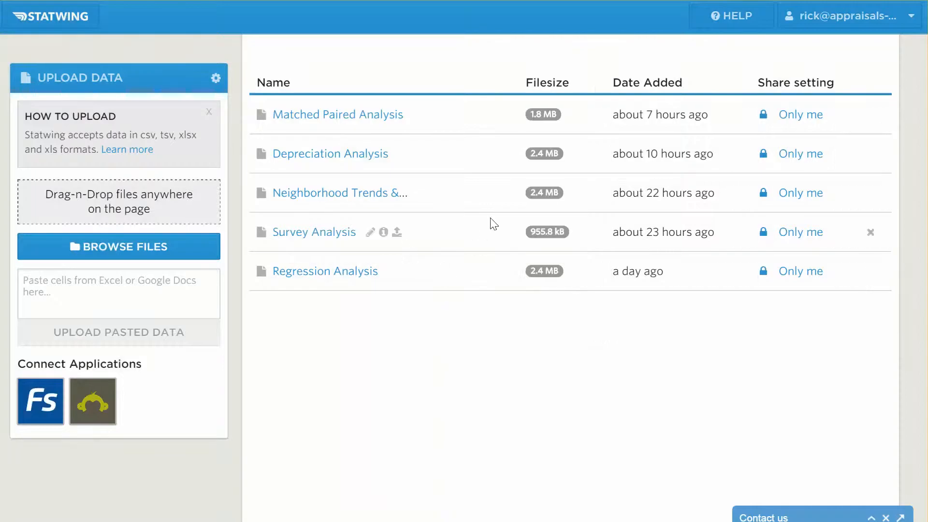
- Open the Neighborhood Trends & Stats dataset and load its Property Values workspace
click(343, 196)
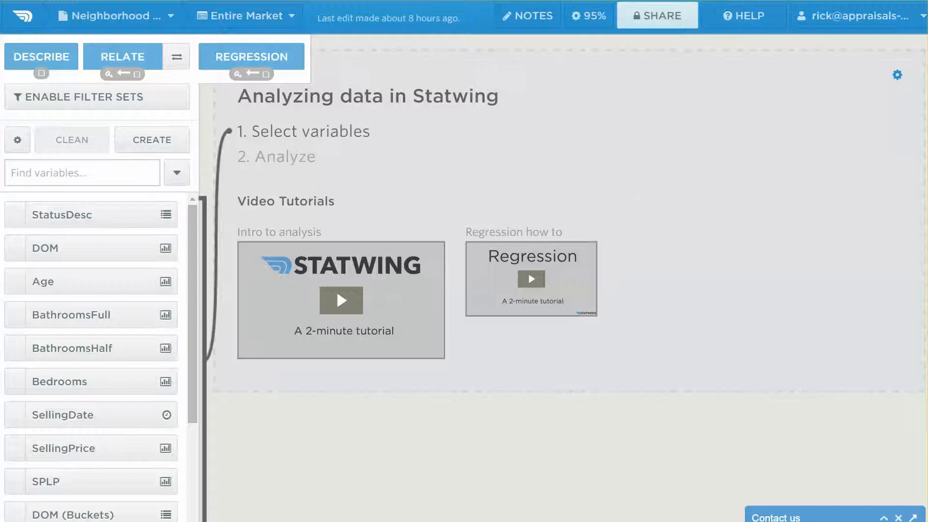
click(138, 16)
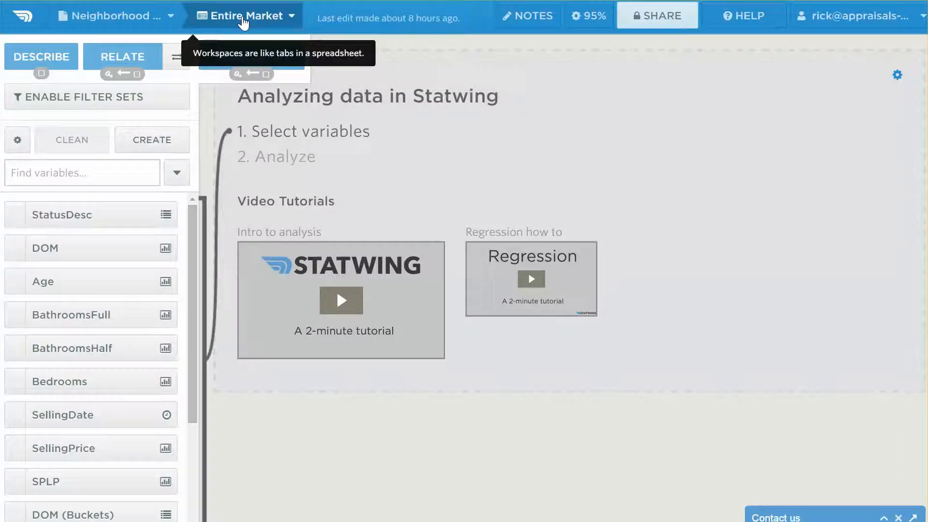
click(291, 20)
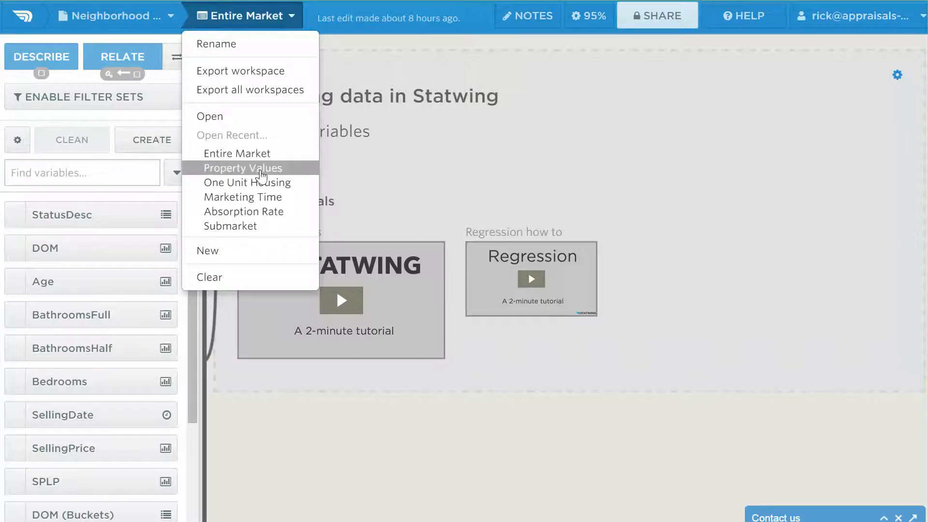
click(261, 170)
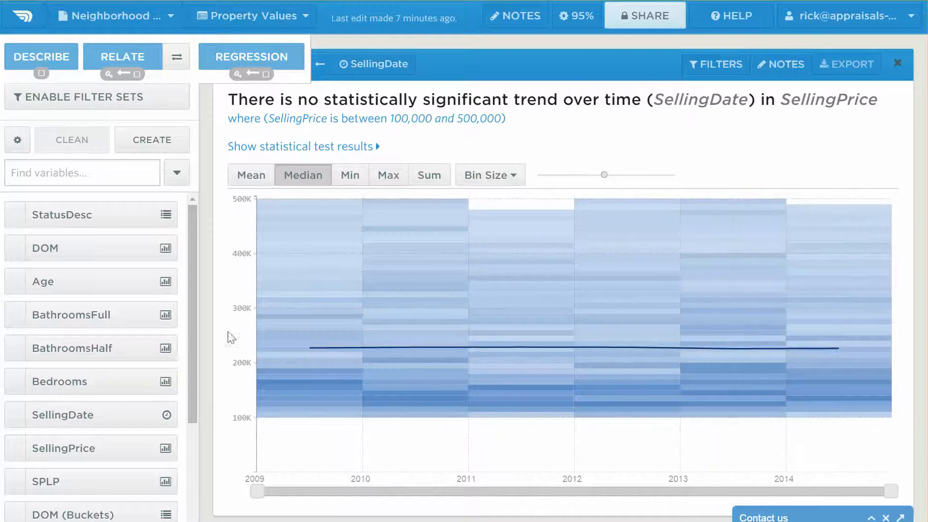
- Compare the mean and median lines in the SellingPrice over SellingDate chart, keep the median, and raise the chart's slider slightly
click(249, 183)
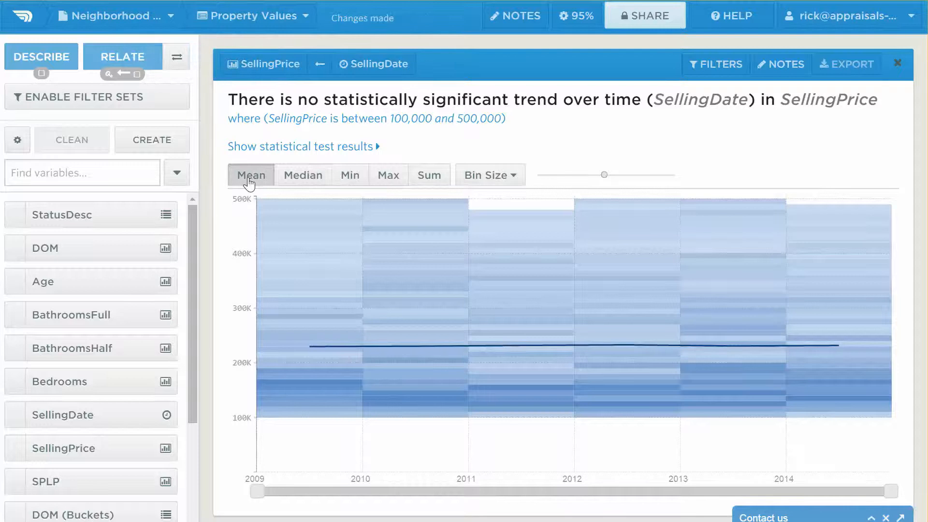
click(295, 182)
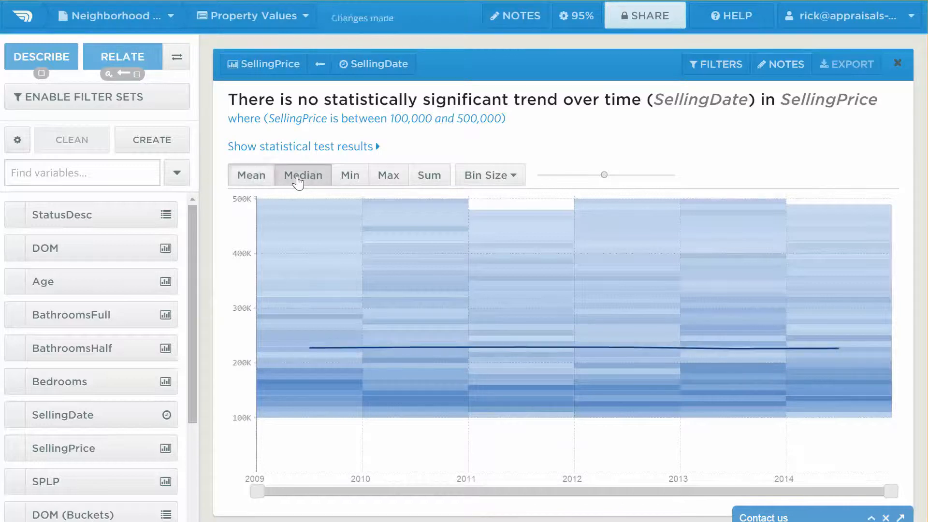
click(514, 176)
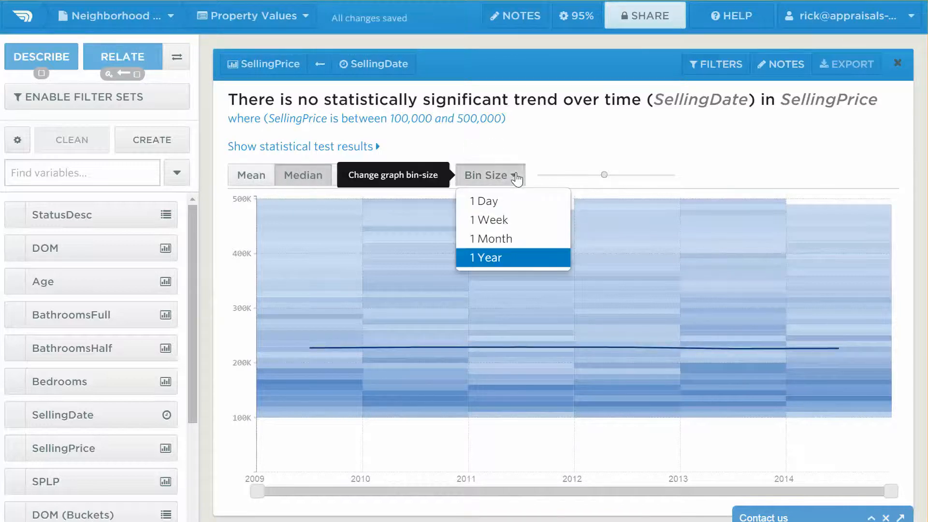
click(533, 137)
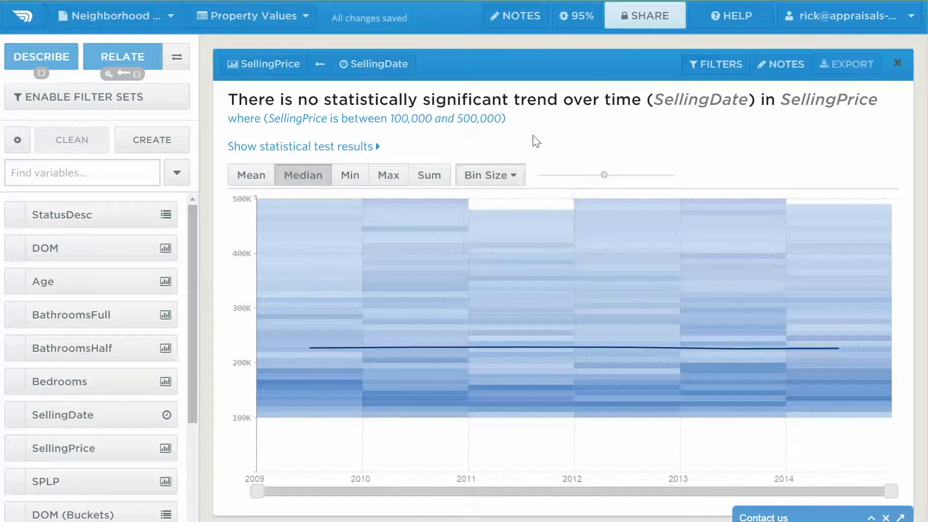
drag(604, 176, 632, 180)
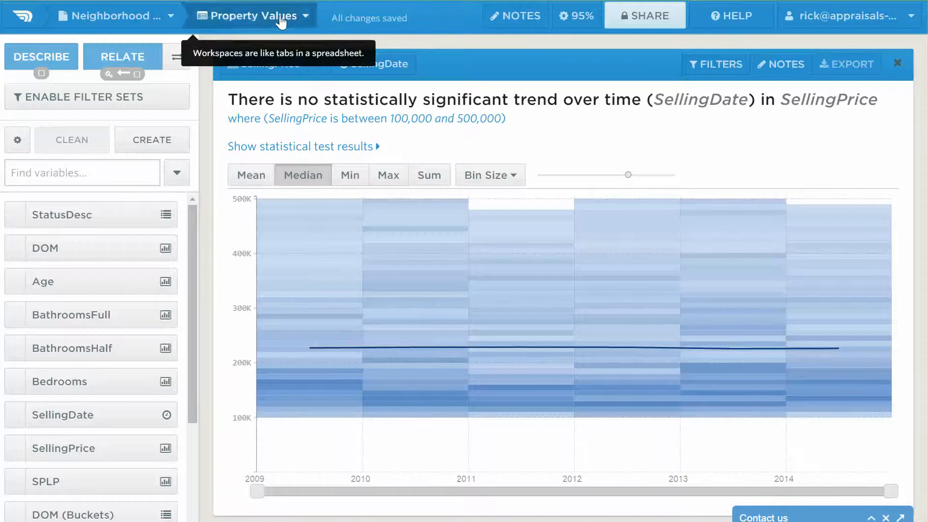
- Open the Absorption Rate workspace and highlight the 4.59 months of inventory figure in the StatusDesc note
click(306, 20)
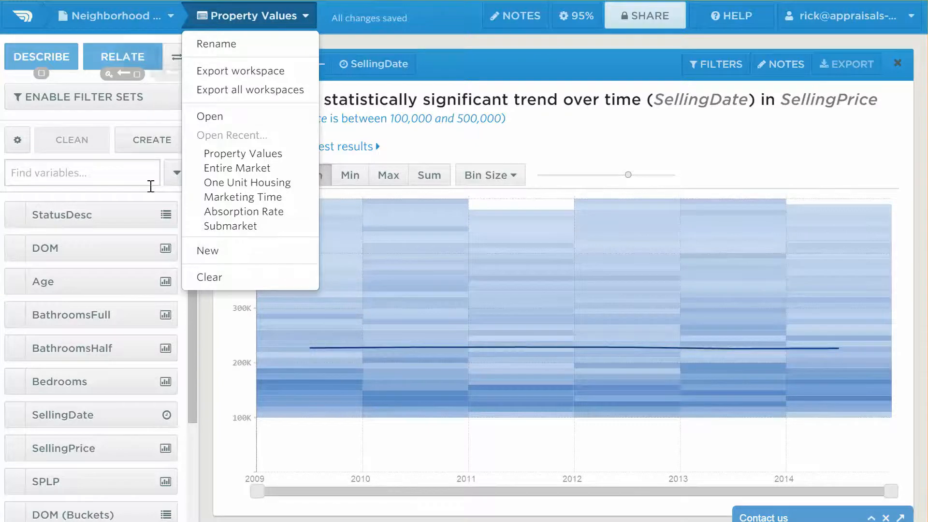
click(234, 213)
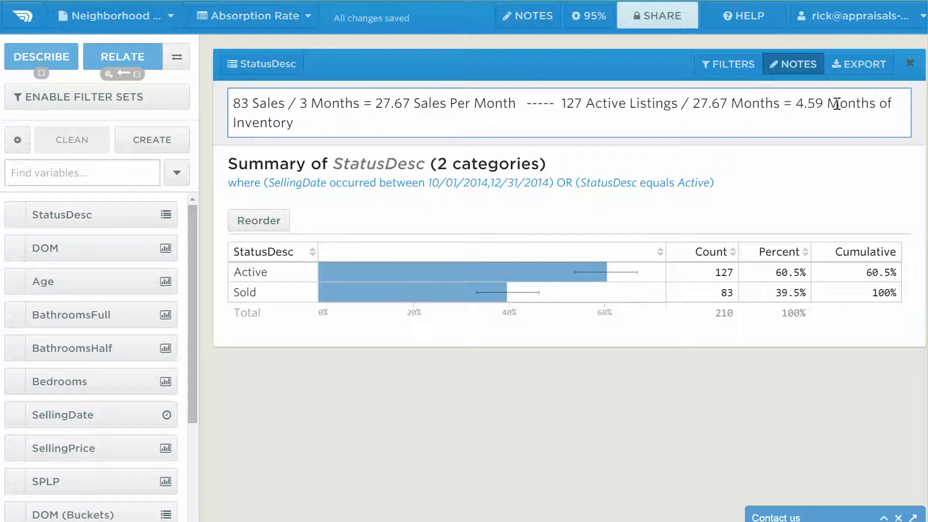
drag(796, 100, 822, 103)
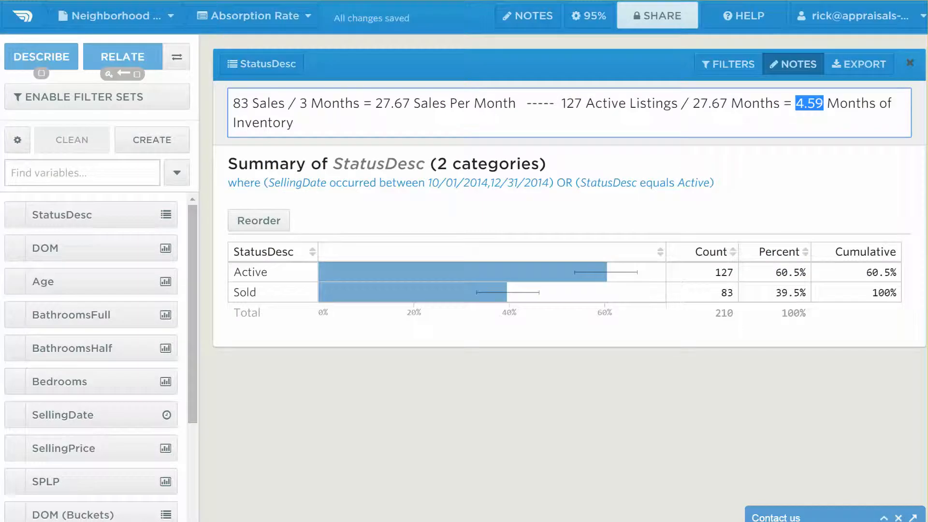
- View the Marketing Time workspace, and examine the Age and SellingPrice summaries in the One Unit Housing workspace
click(305, 19)
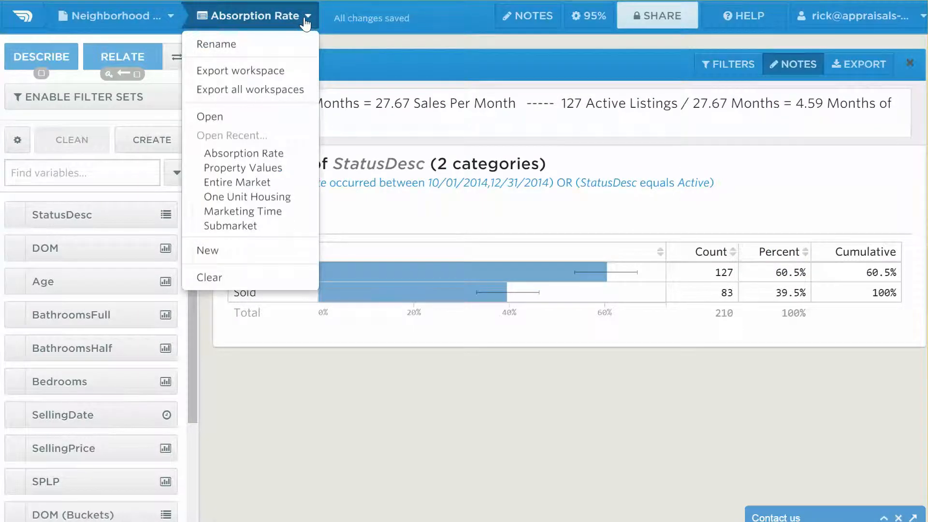
click(252, 214)
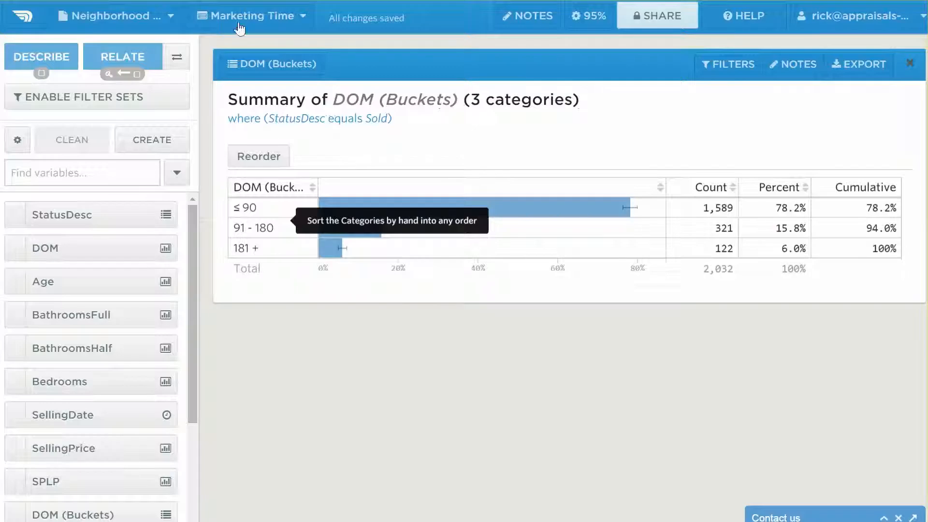
click(302, 17)
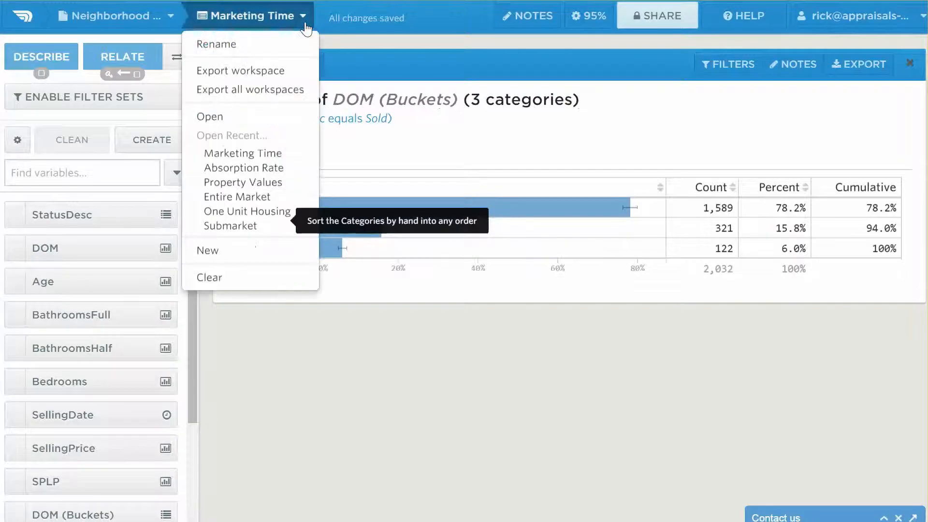
click(249, 213)
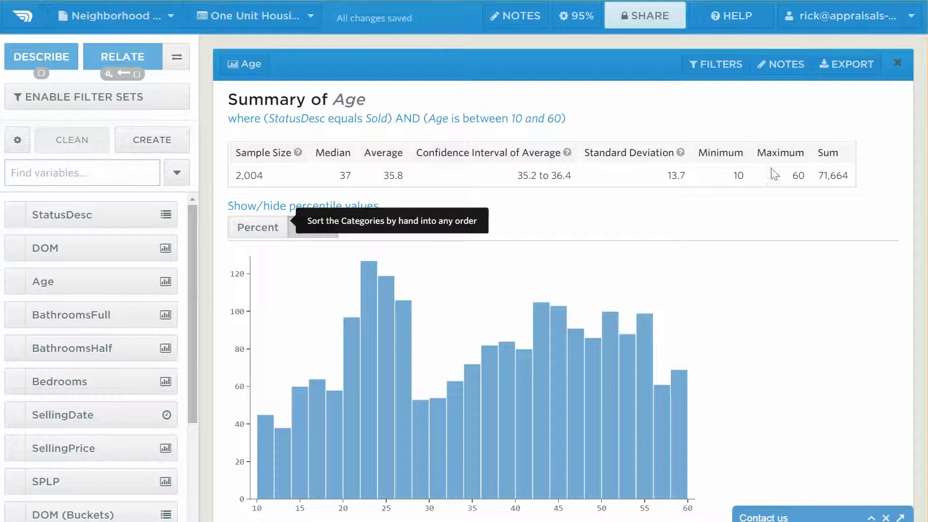
scroll(729, 180, down, 9)
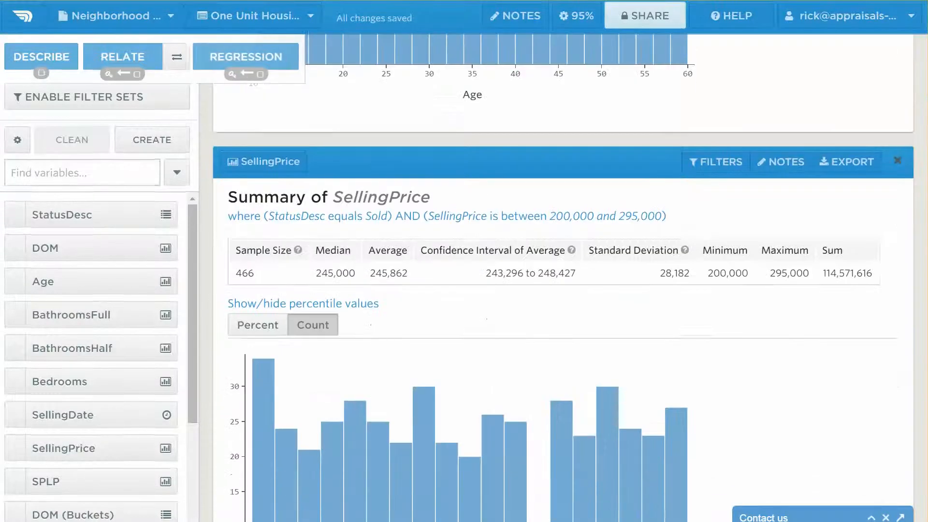
scroll(689, 284, down, 2)
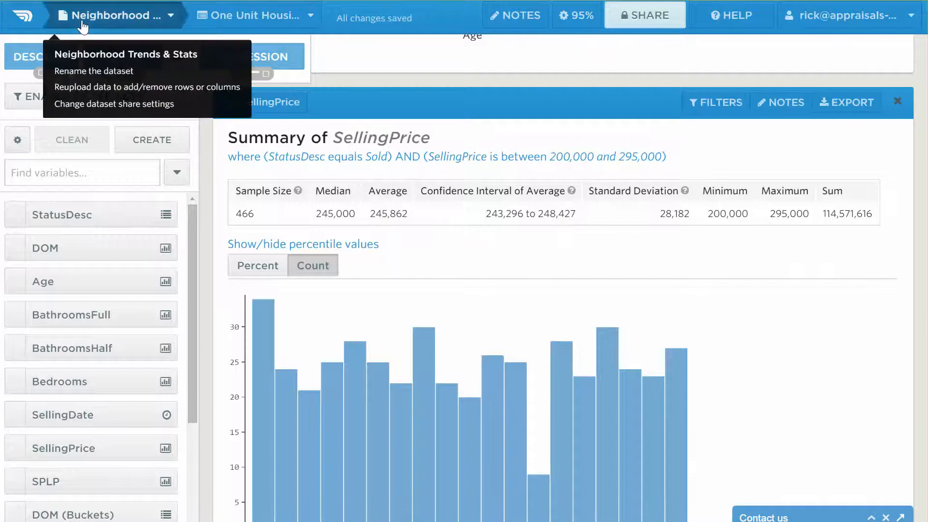
- Leave the dataset for the dataset list and switch to the window with the sign-up form
click(116, 15)
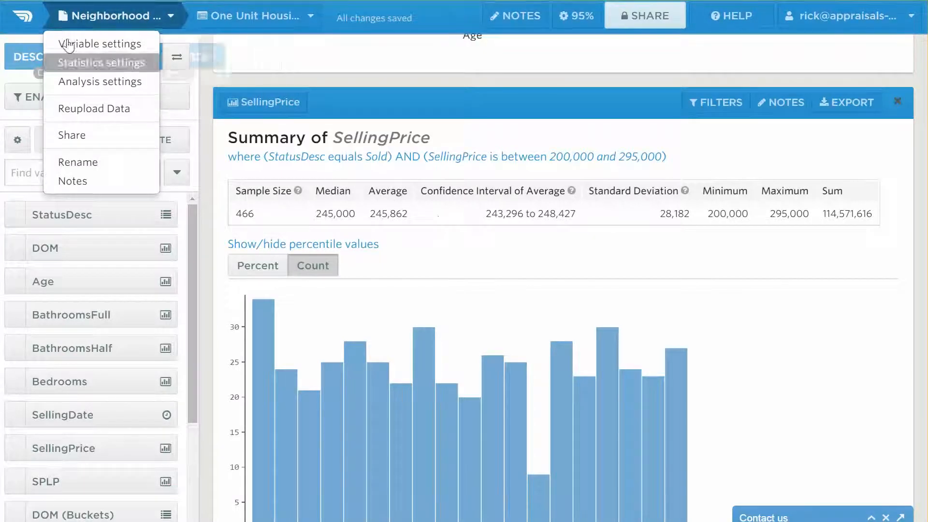
click(22, 19)
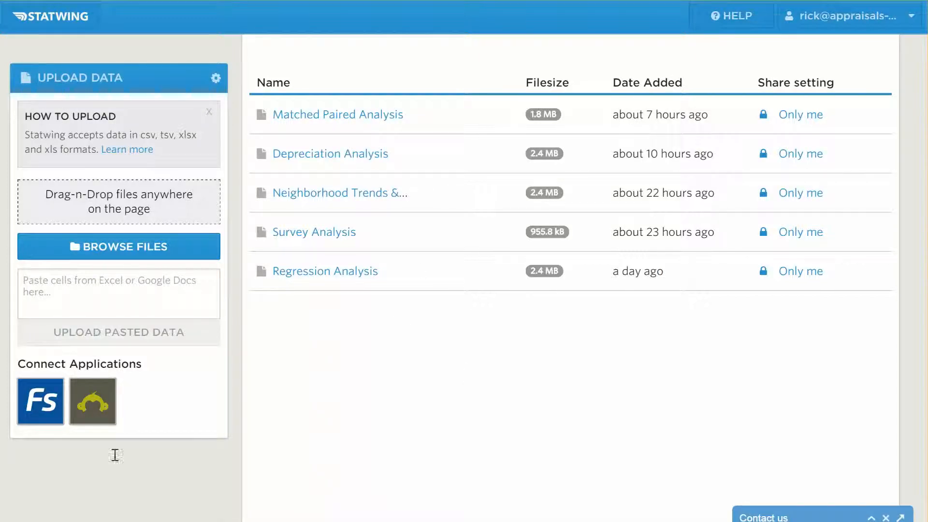
mouse_move(86, 521)
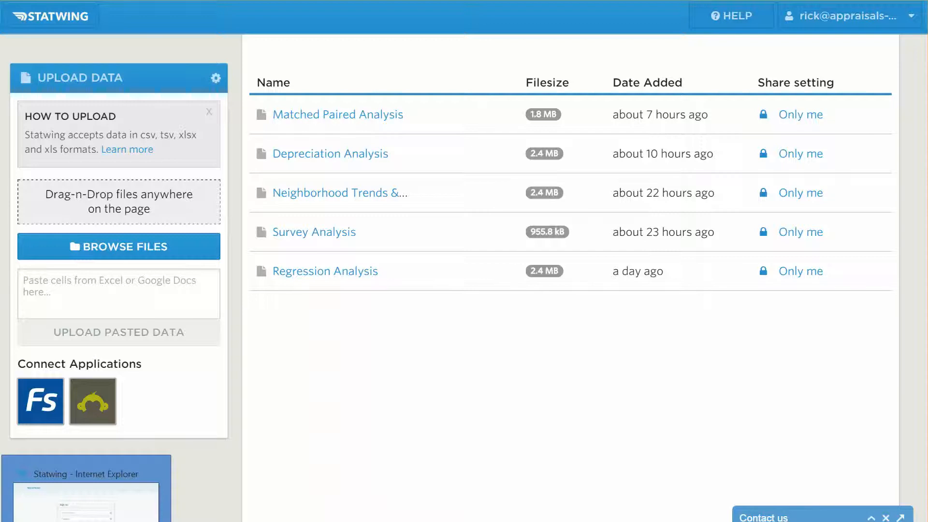
click(86, 483)
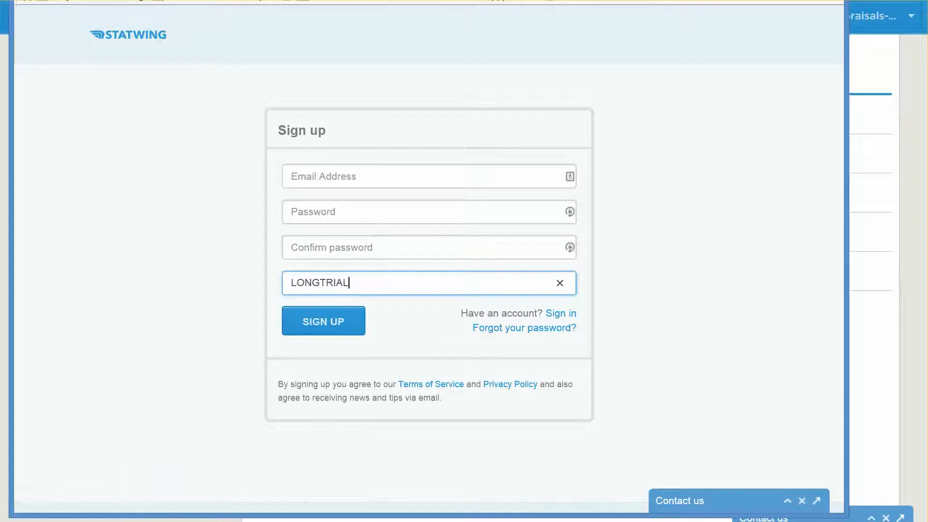
- Clear the answer to how you heard about Statwing and re-enter LONGTRIAL
drag(362, 282, 258, 287)
key(BackSpace)
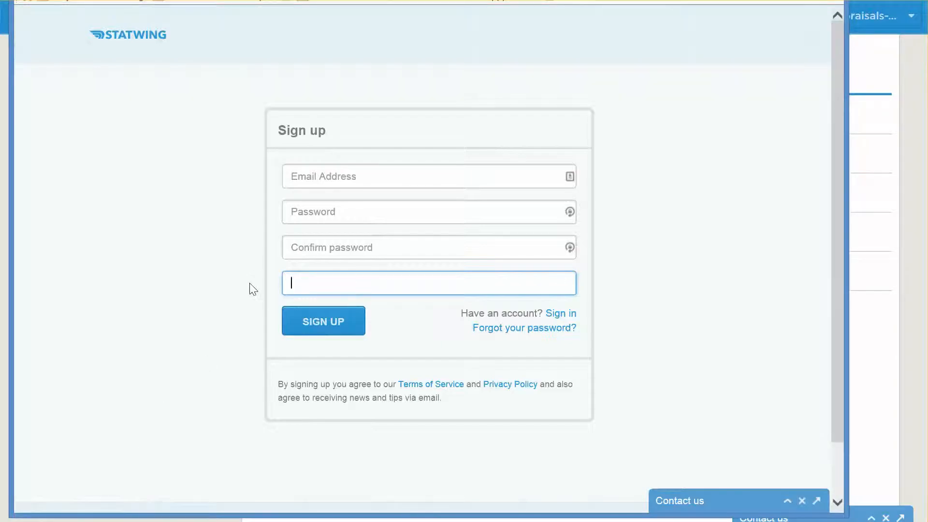
click(241, 291)
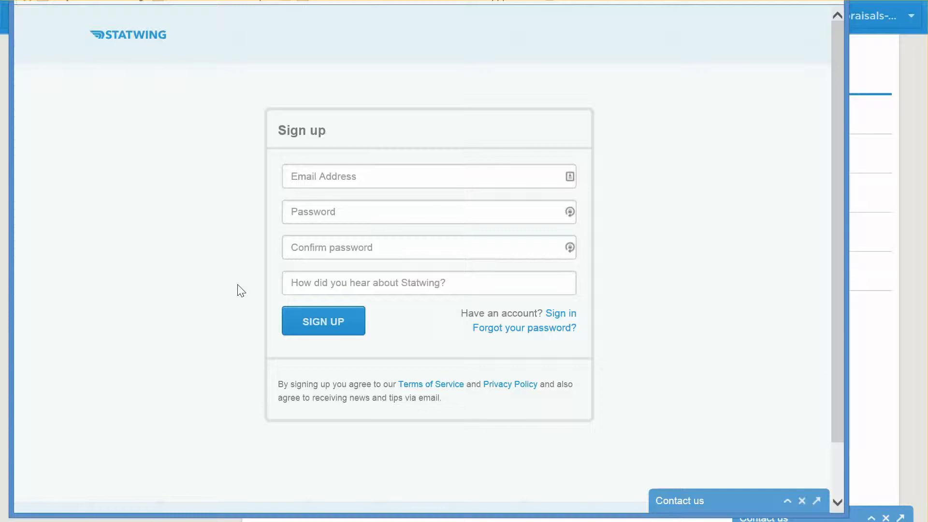
click(382, 288)
text(LONGTRIAL)
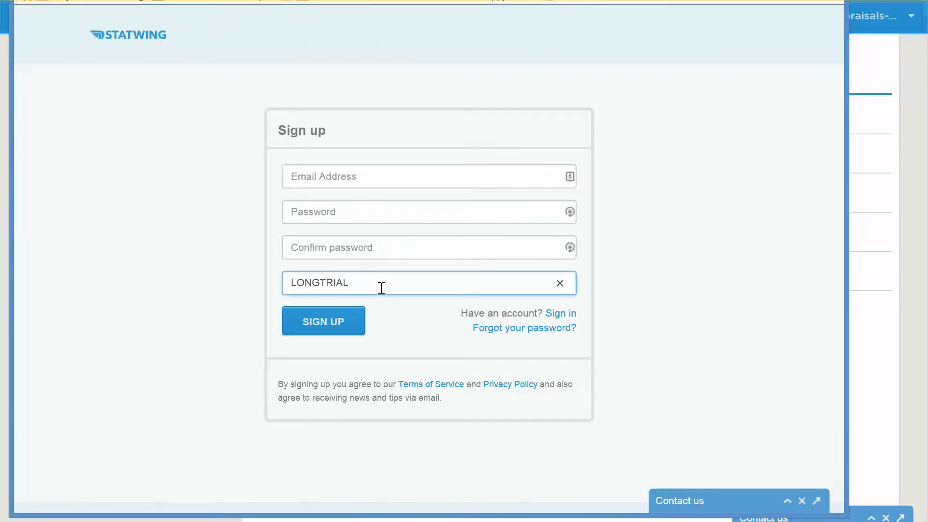